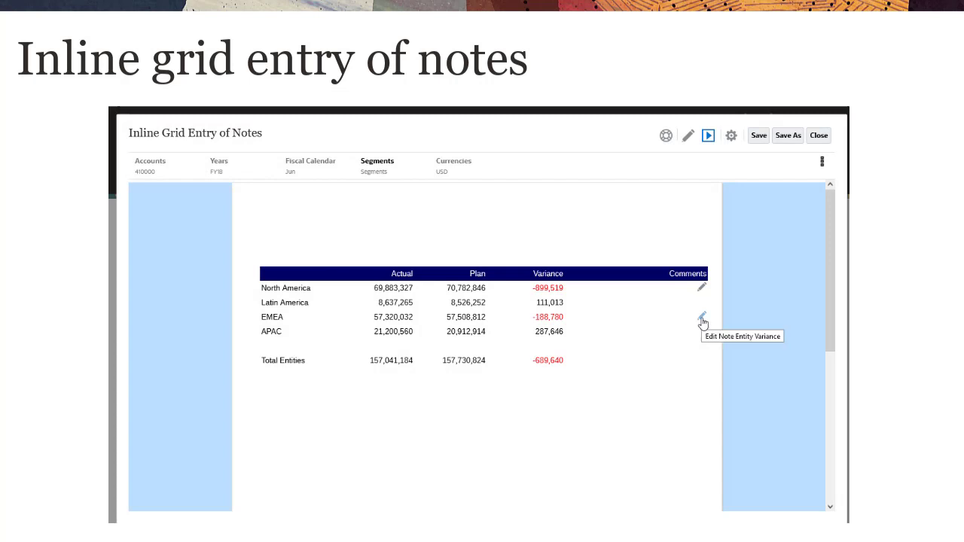
- In preview, enter the EMEA note 'This note explains the negative variance for EMEA' and save it
left_click(702, 320)
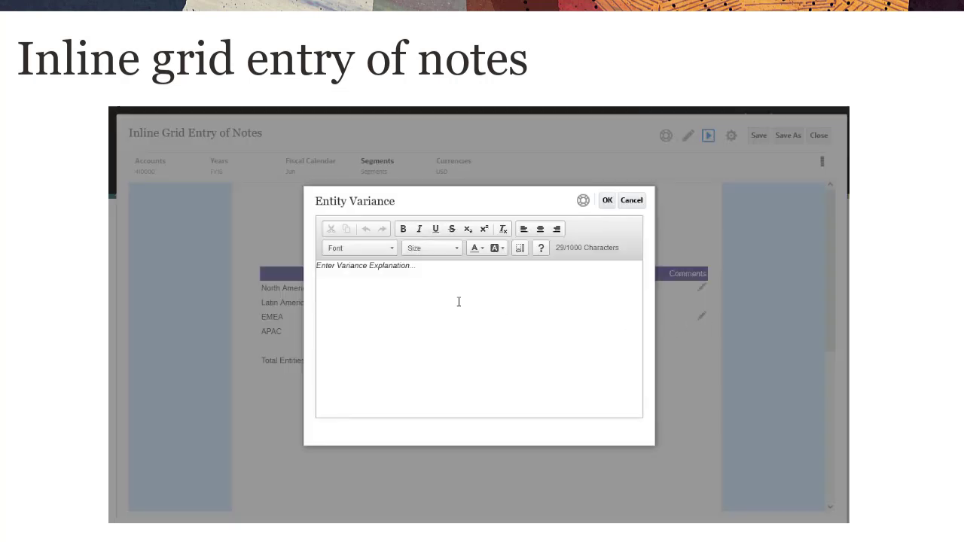
double_click(400, 265)
triple_click(400, 265)
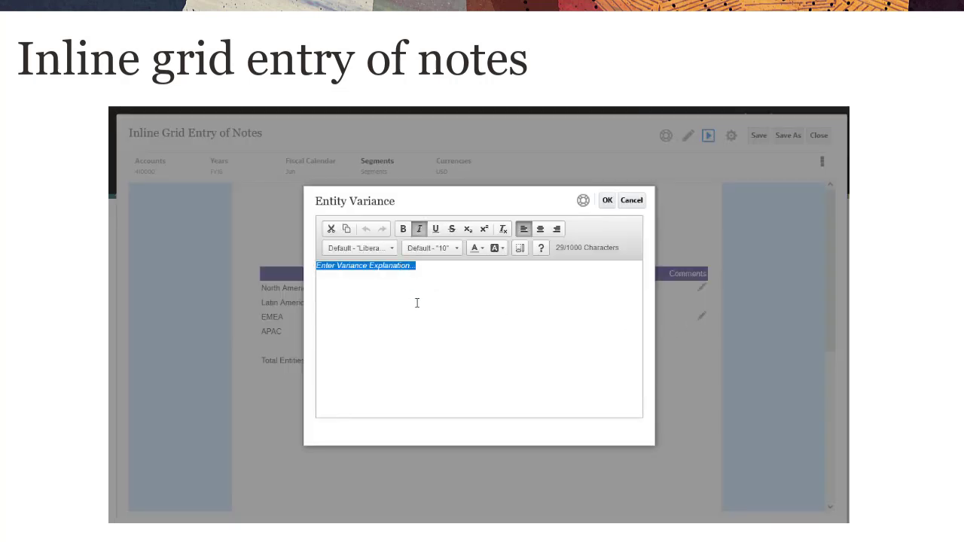
type("This note explains the negative variance fo")
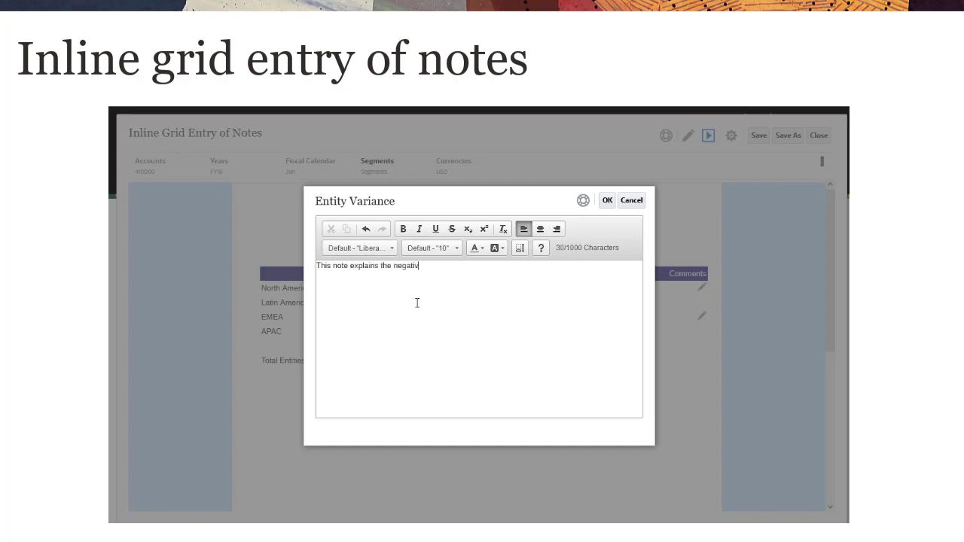
type("r EMEA")
left_click(610, 206)
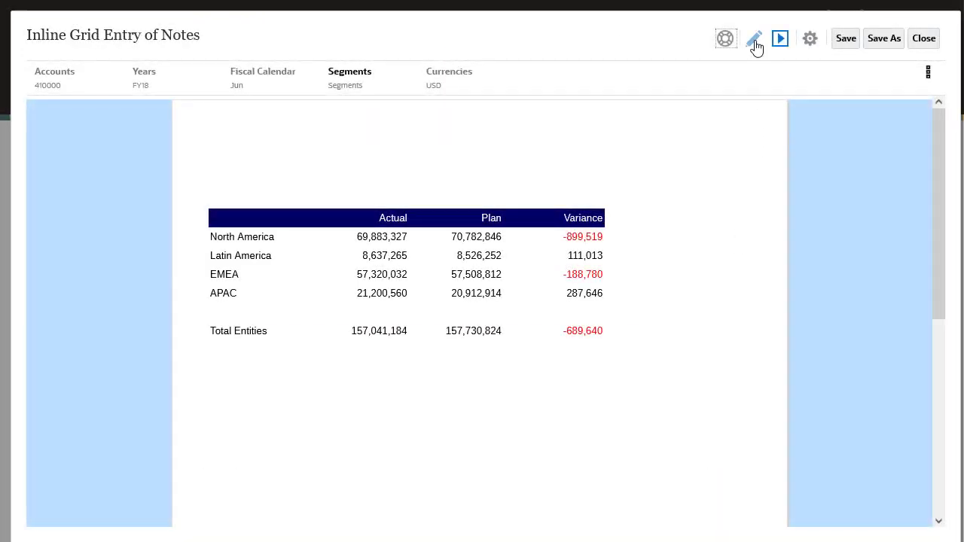
- Open Grid 1 in the designer and insert a Note column after column C (Act vs Plan Var)
left_click(753, 39)
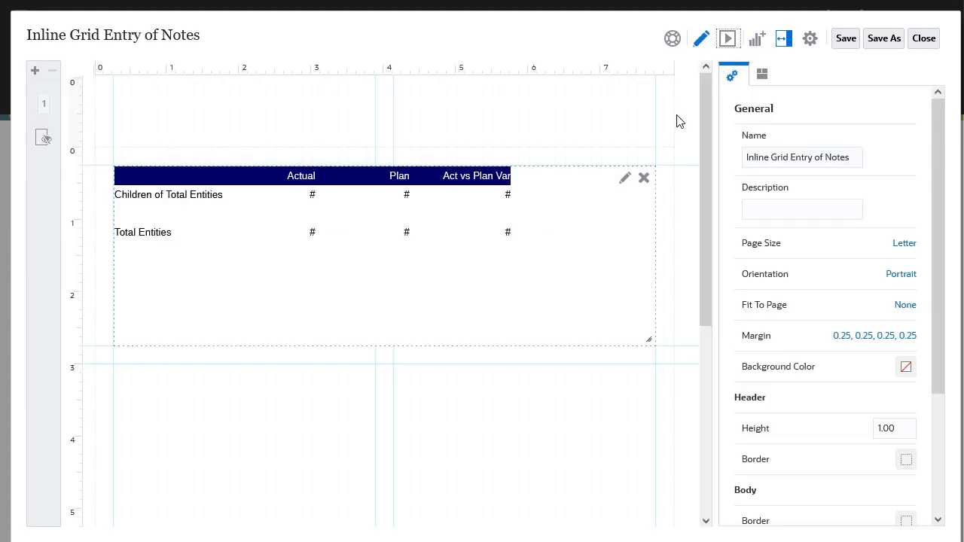
left_click(626, 183)
left_click(626, 181)
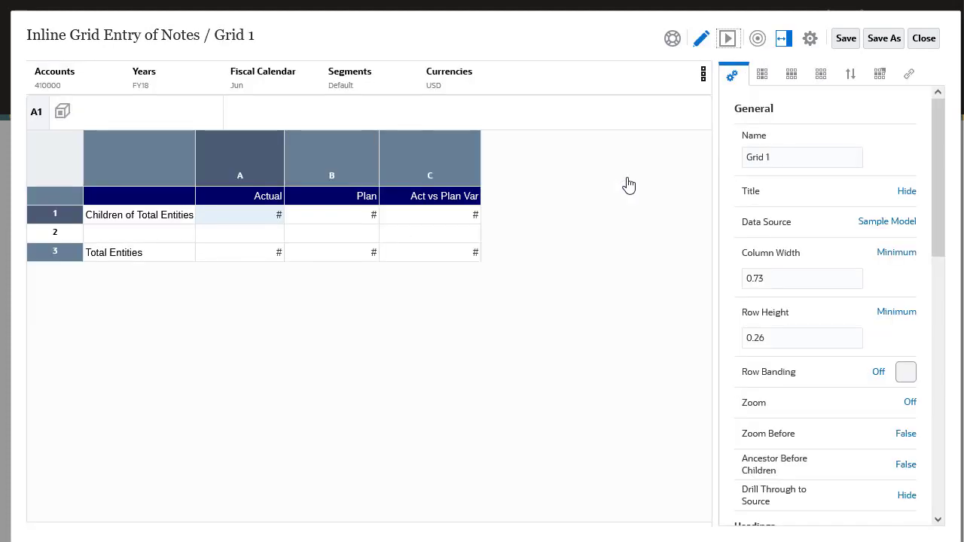
right_click(455, 166)
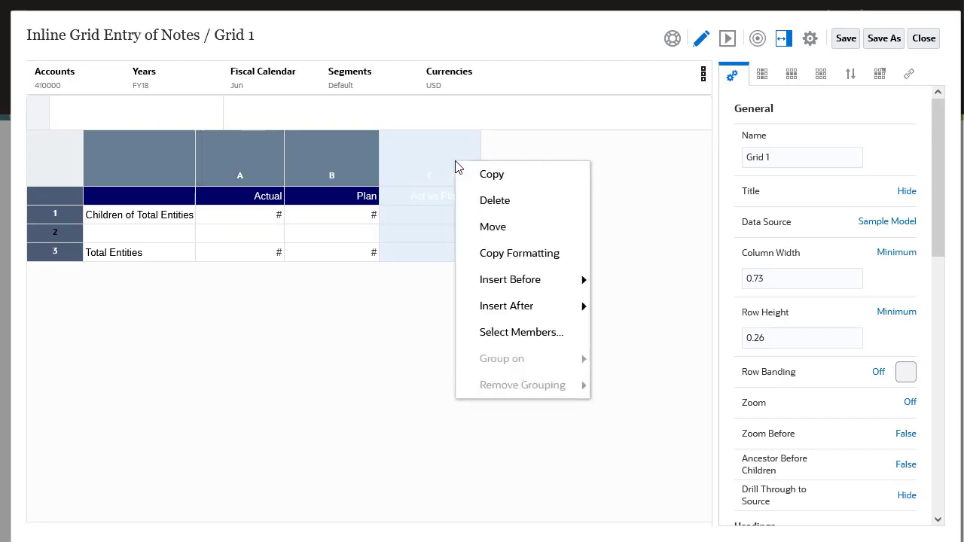
mouse_move(555, 308)
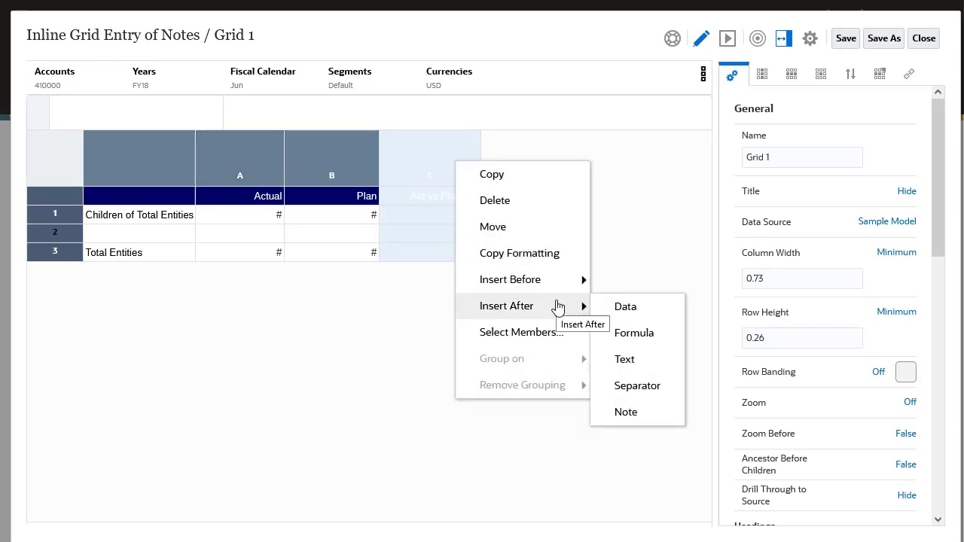
left_click(649, 424)
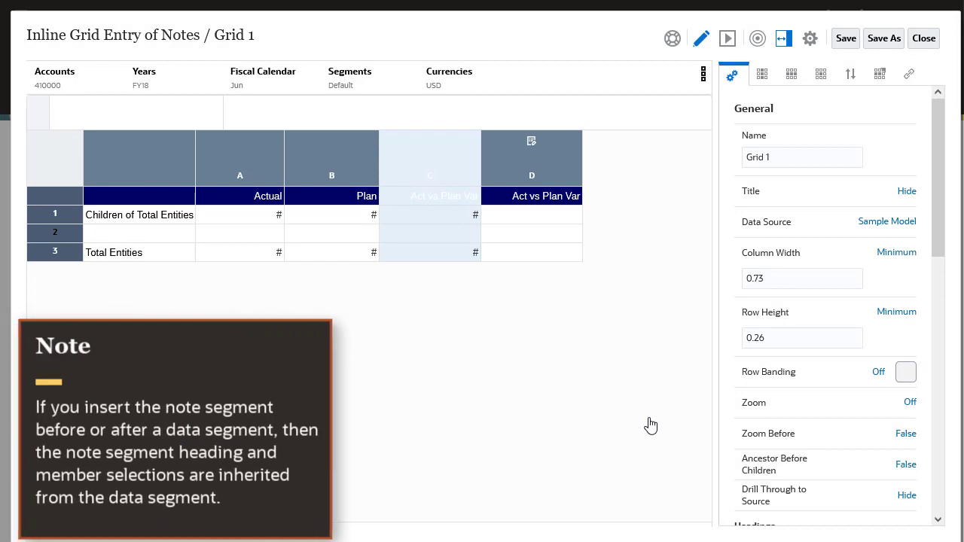
left_click(443, 204)
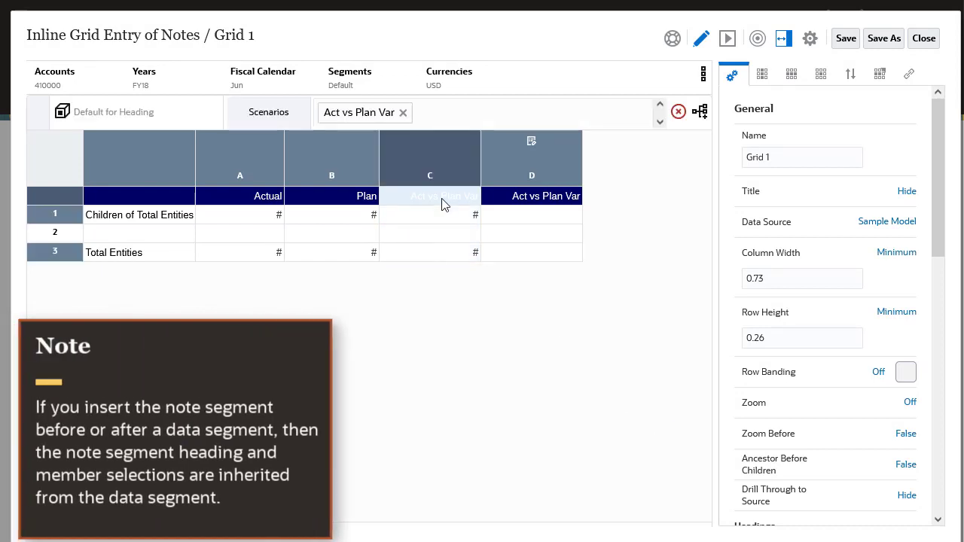
left_click(519, 198)
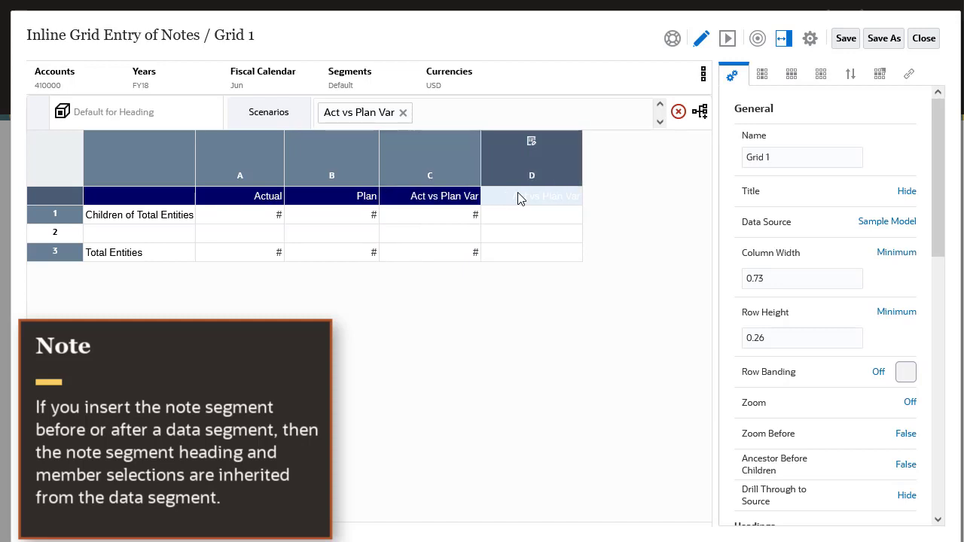
left_click(532, 236)
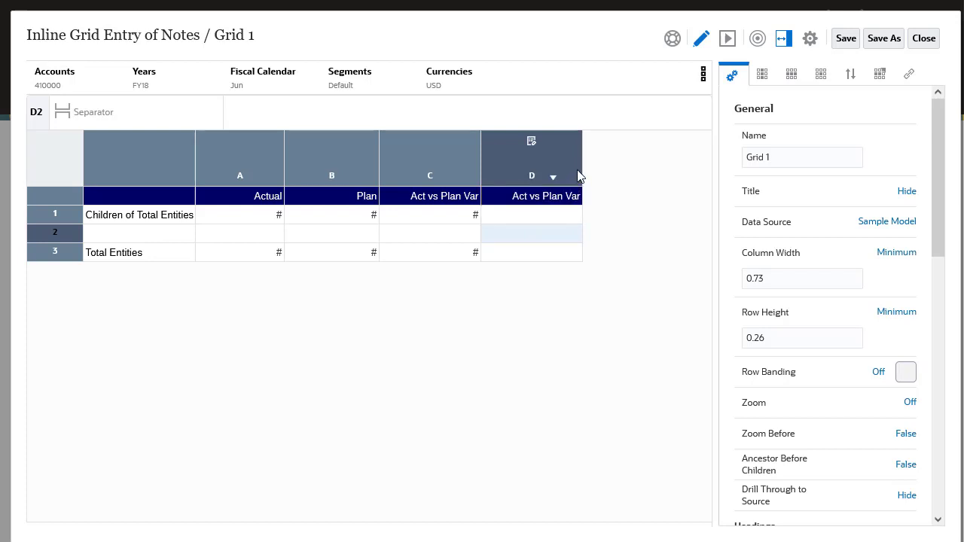
- Widen note column D and give it the custom heading 'Comments'
left_click_drag(581, 162, 667, 159)
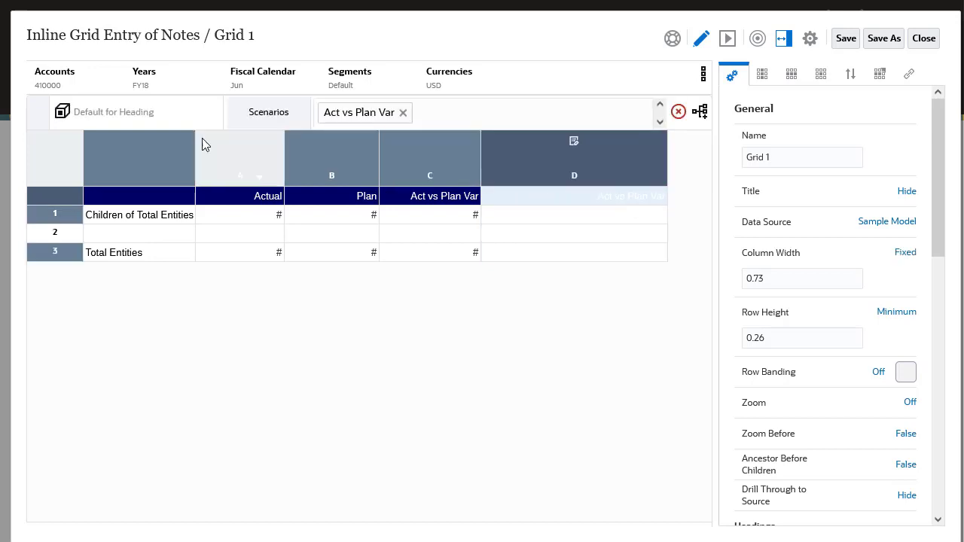
left_click(64, 112)
left_click(120, 224)
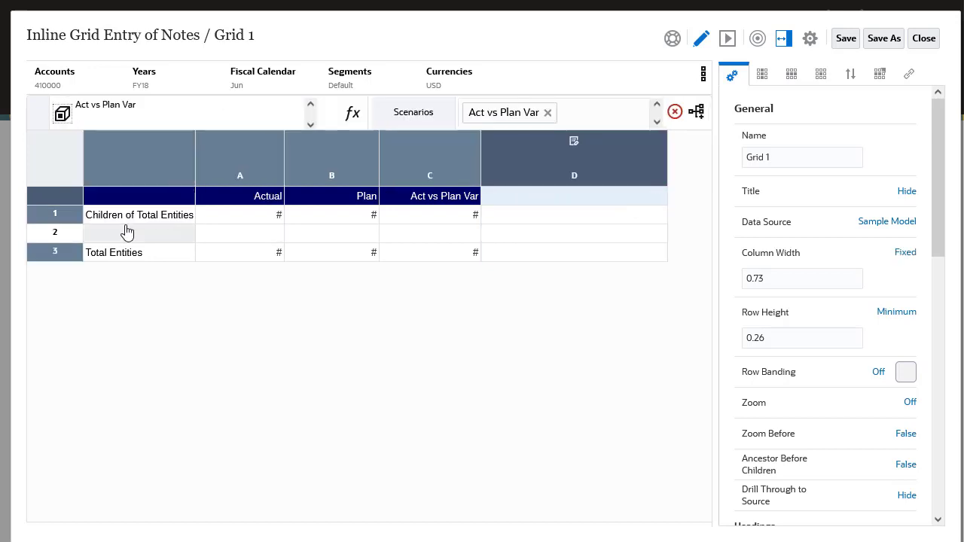
left_click(104, 112)
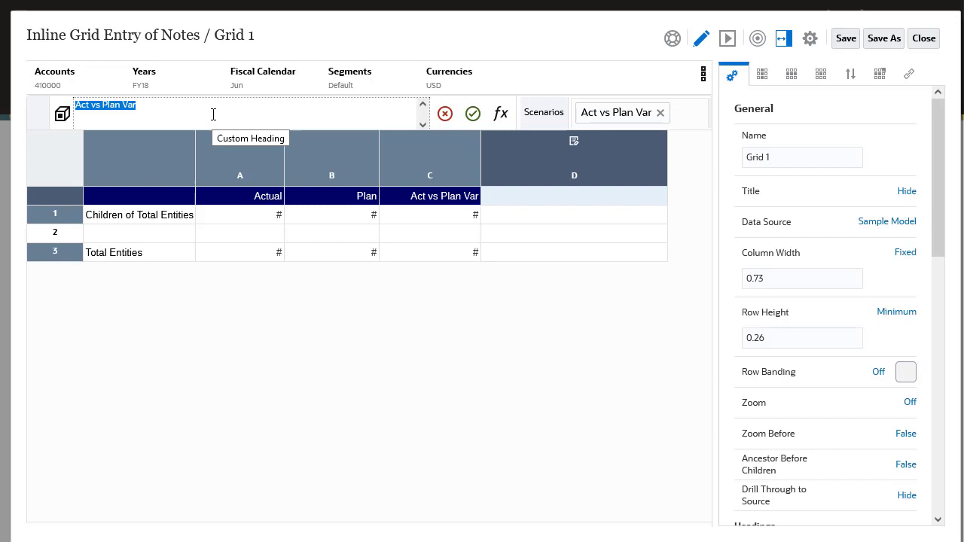
type("Comments")
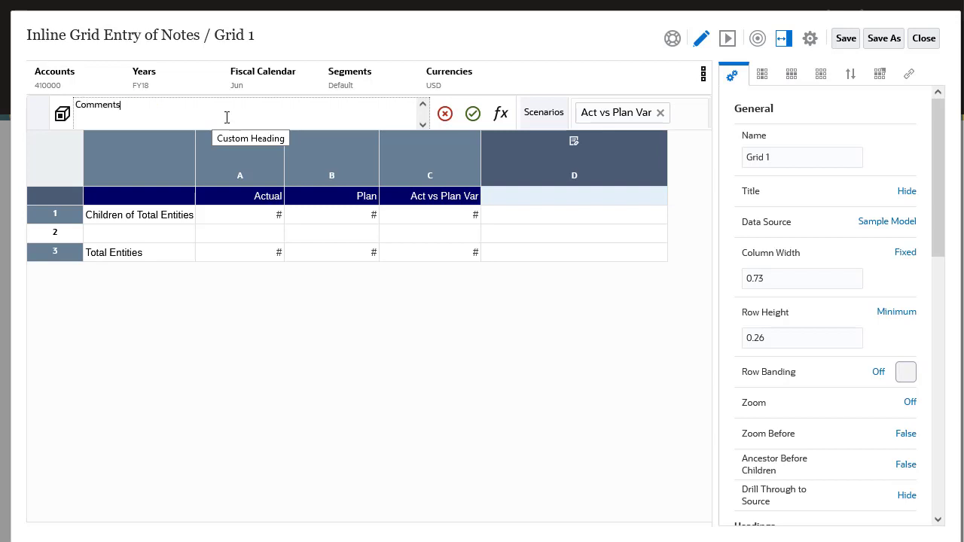
left_click(473, 113)
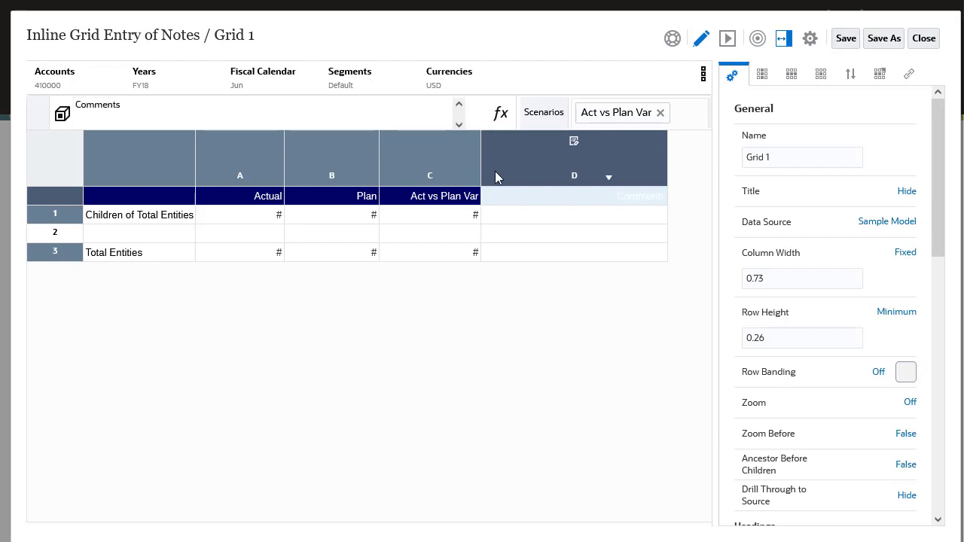
left_click(531, 238)
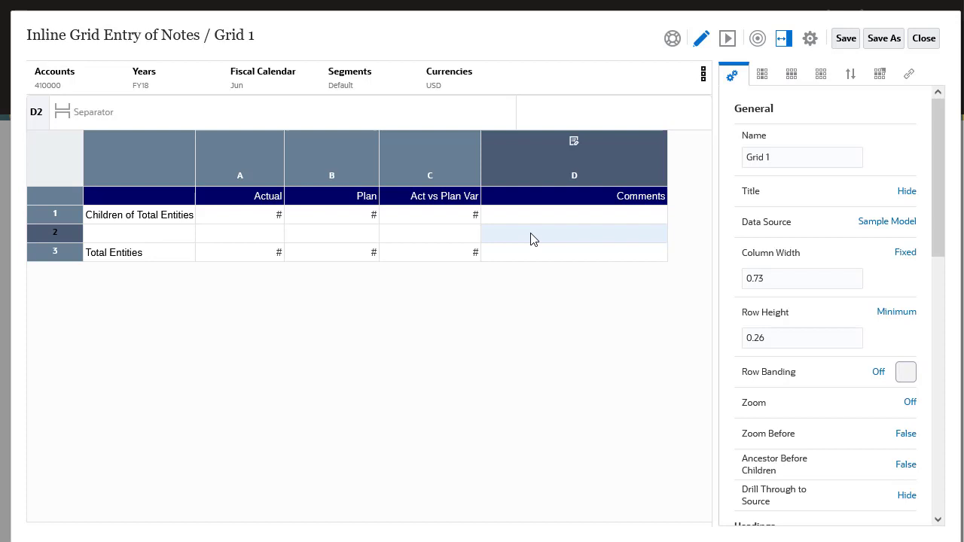
left_click(570, 204)
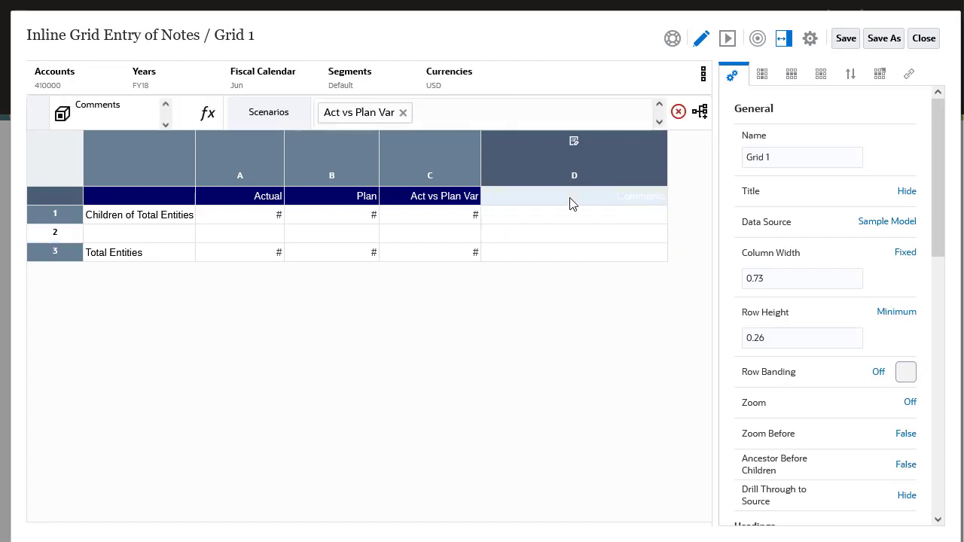
left_click(439, 200)
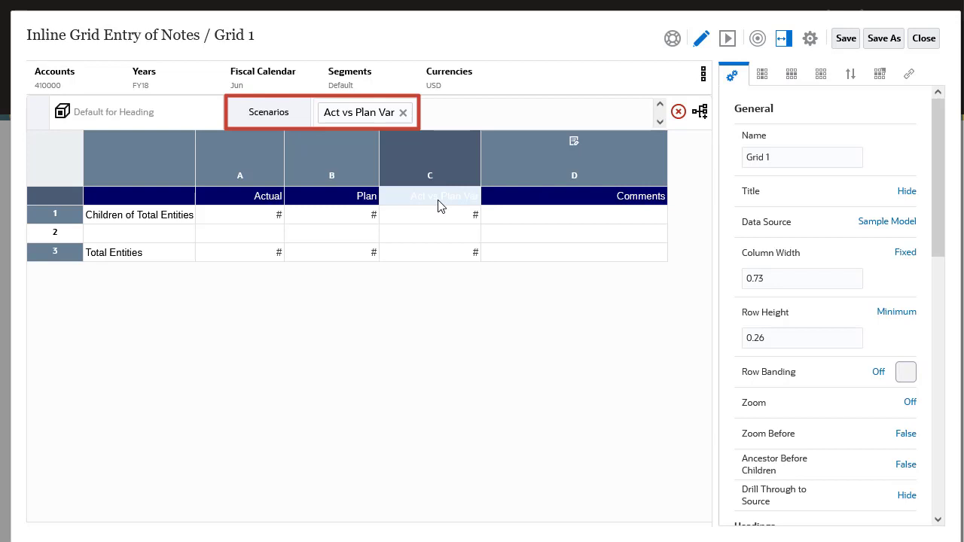
left_click(495, 235)
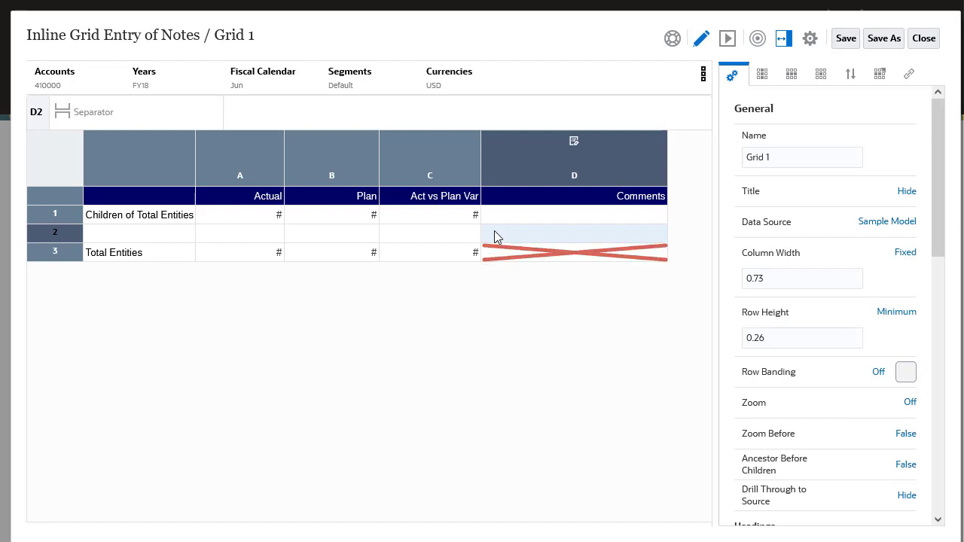
- Set Allow Note Input to No for Total Entities cell D3, keeping D1 at Yes
left_click(532, 256)
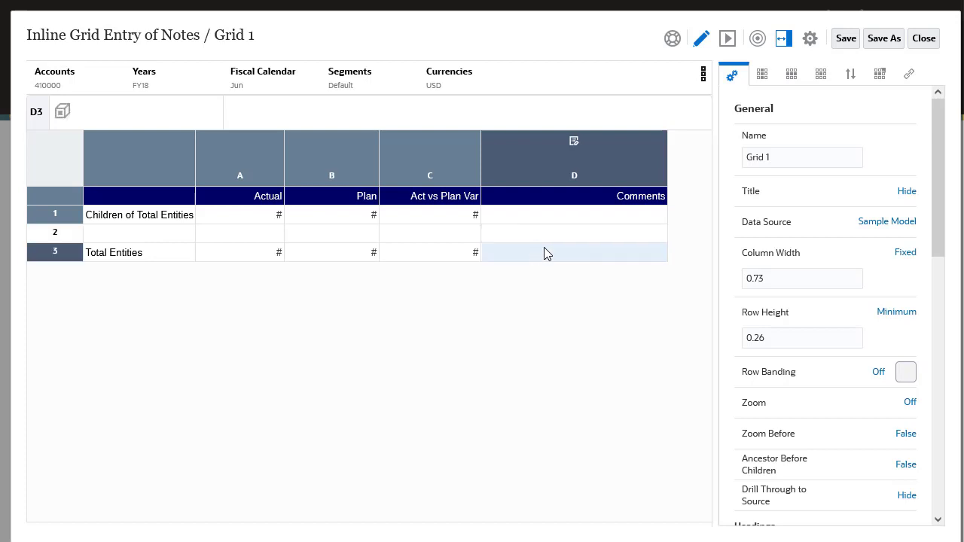
left_click(820, 73)
scroll(938, 297, "down", 1)
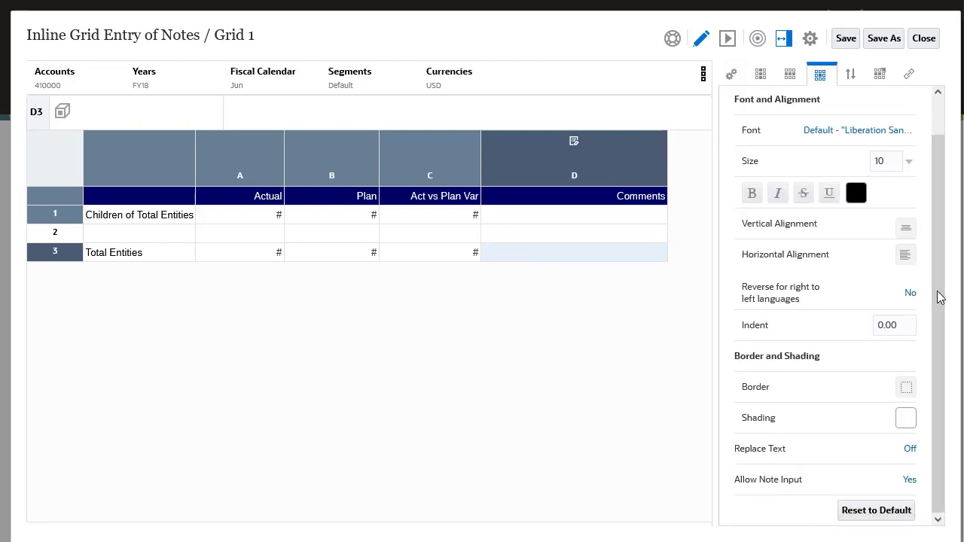
left_click(910, 481)
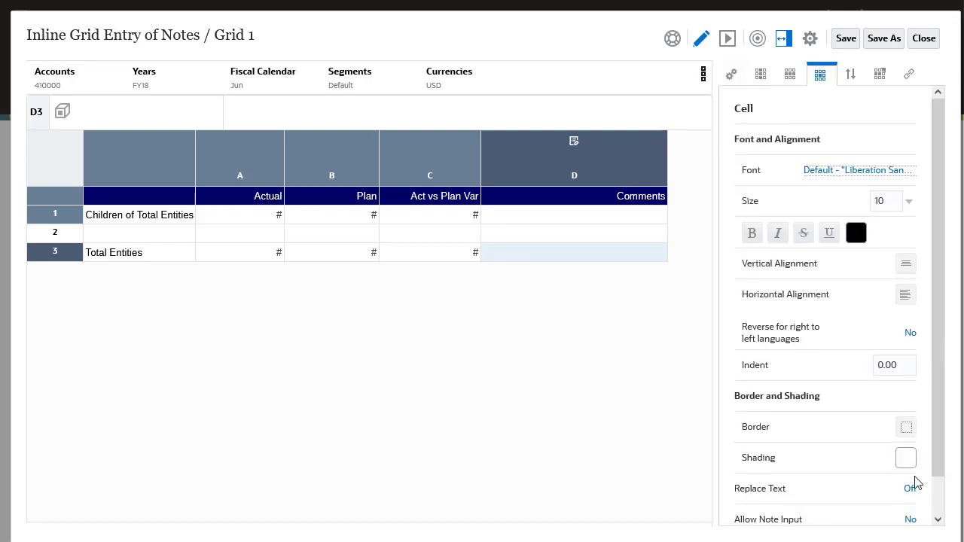
scroll(938, 467, "down", 1)
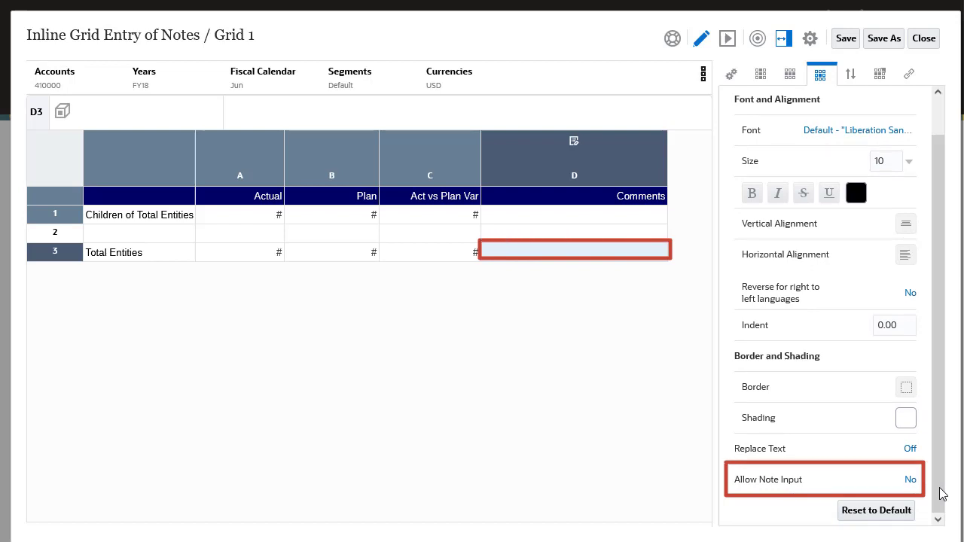
left_click(635, 223)
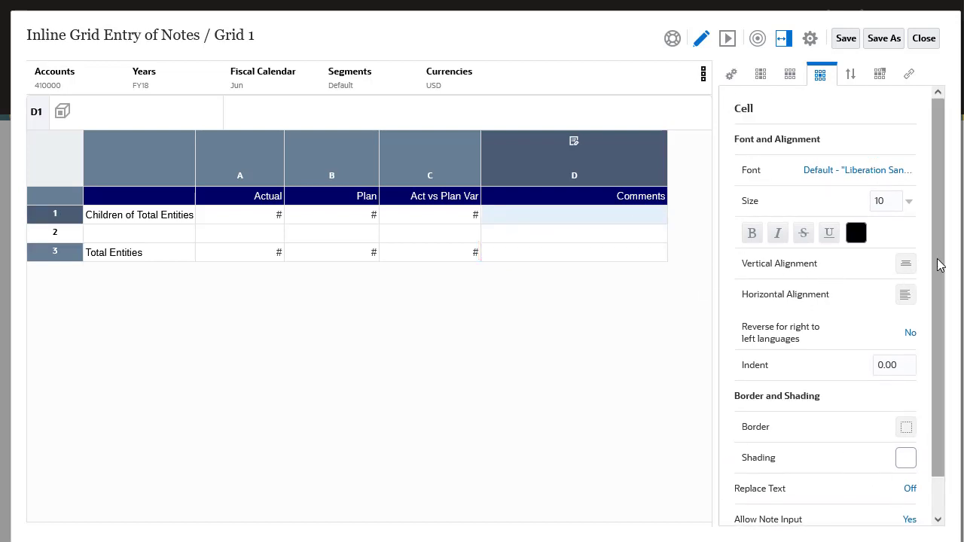
scroll(939, 260, "down", 1)
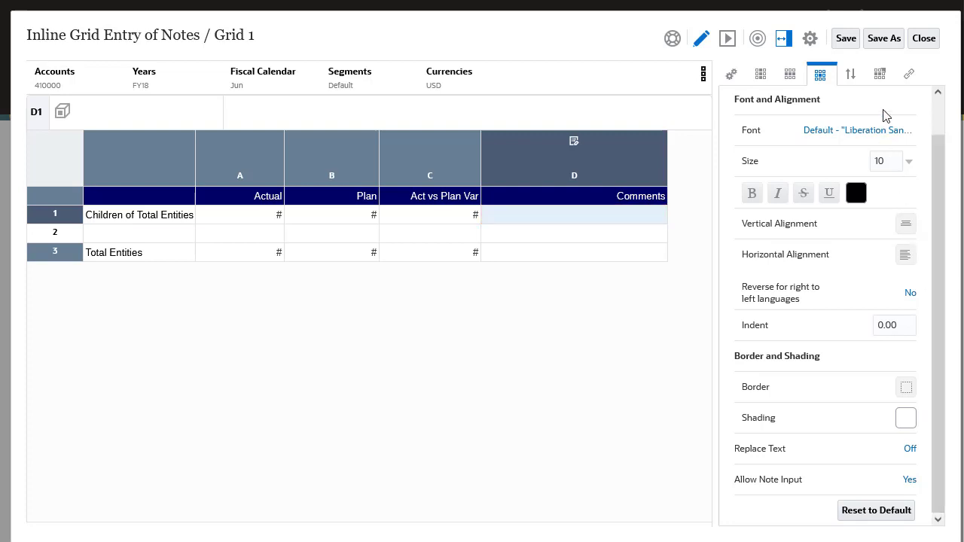
- Add a conditional format rule to cell D1 named 'Restrict Notes'
left_click(879, 76)
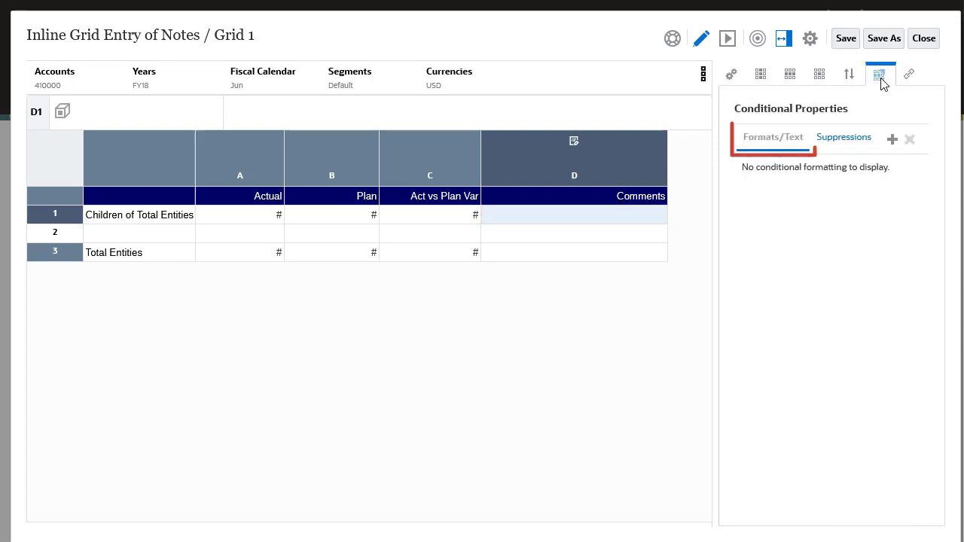
left_click(892, 141)
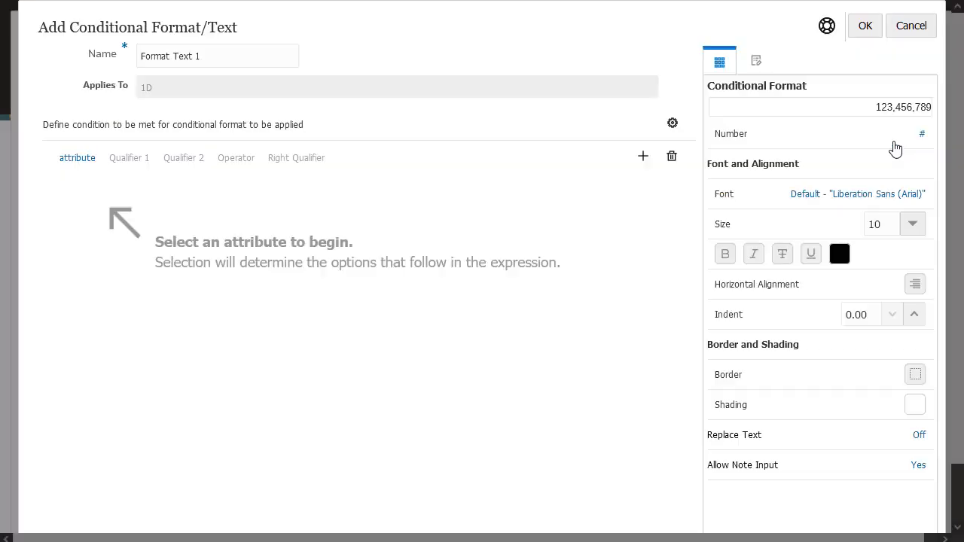
triple_click(229, 53)
type("Restrict Notes")
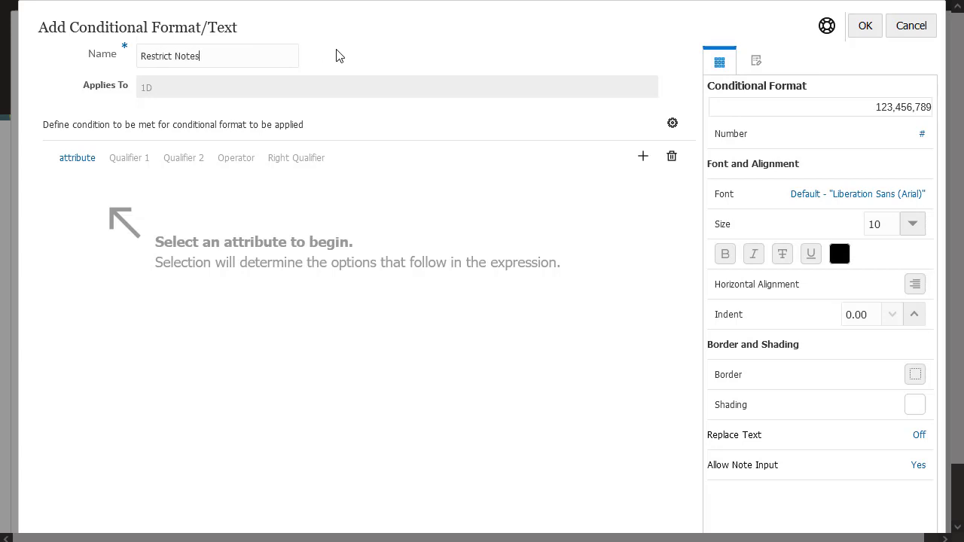
- Set the rule to disallow note input when column C is greater than 0, and apply it
left_click(77, 159)
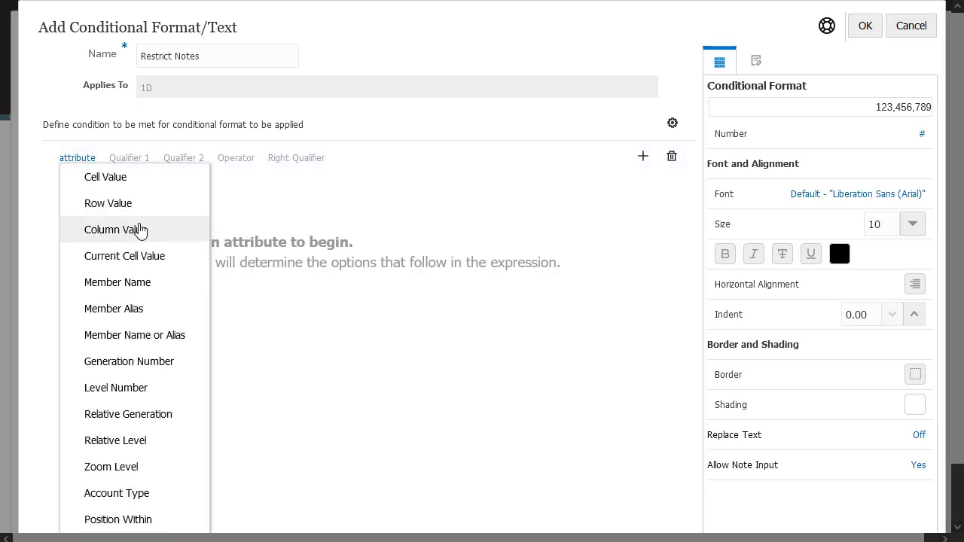
left_click(143, 233)
left_click(198, 164)
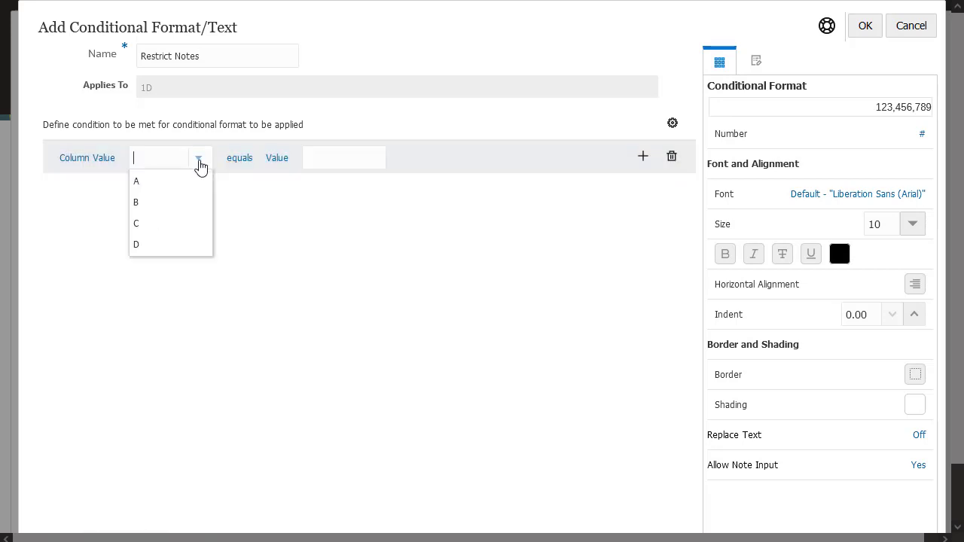
left_click(179, 228)
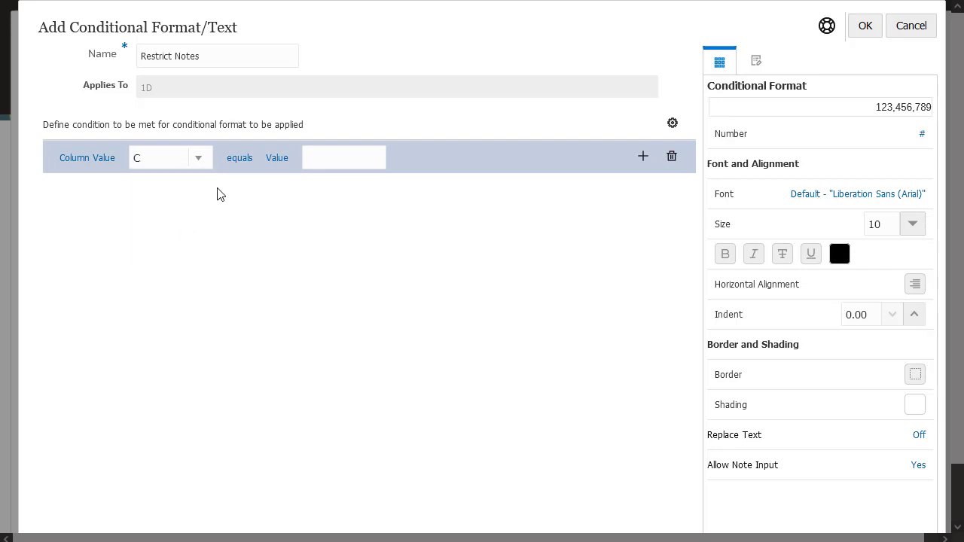
left_click(241, 160)
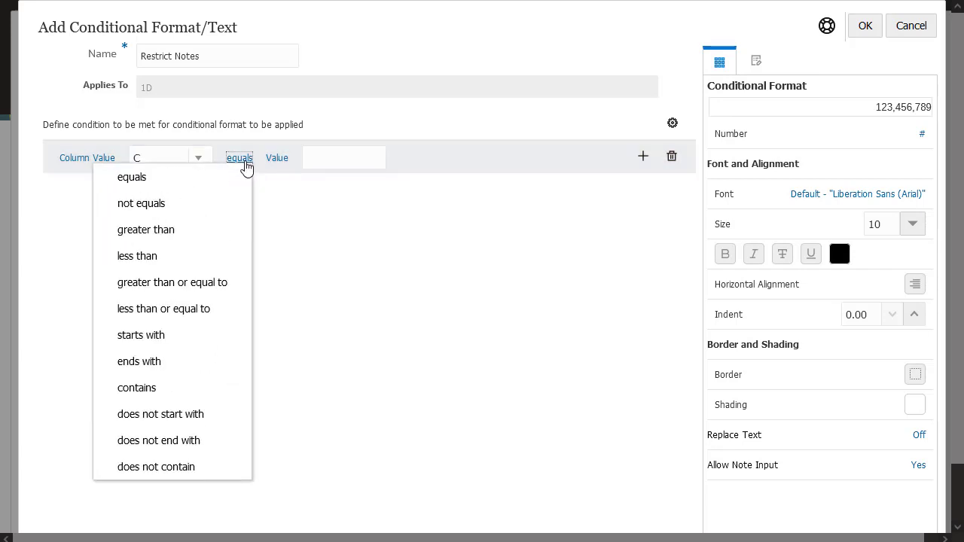
left_click(216, 229)
left_click(348, 160)
type("0")
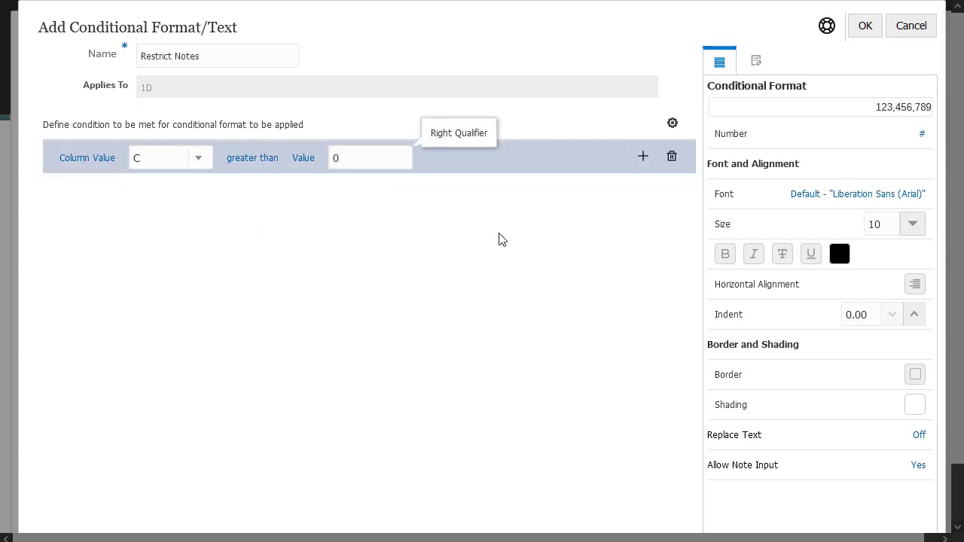
left_click(919, 466)
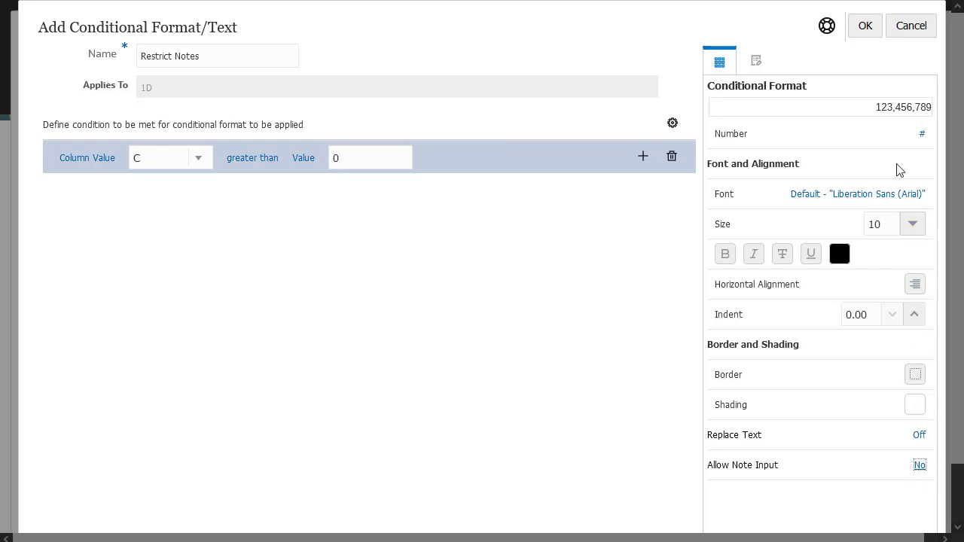
left_click(865, 27)
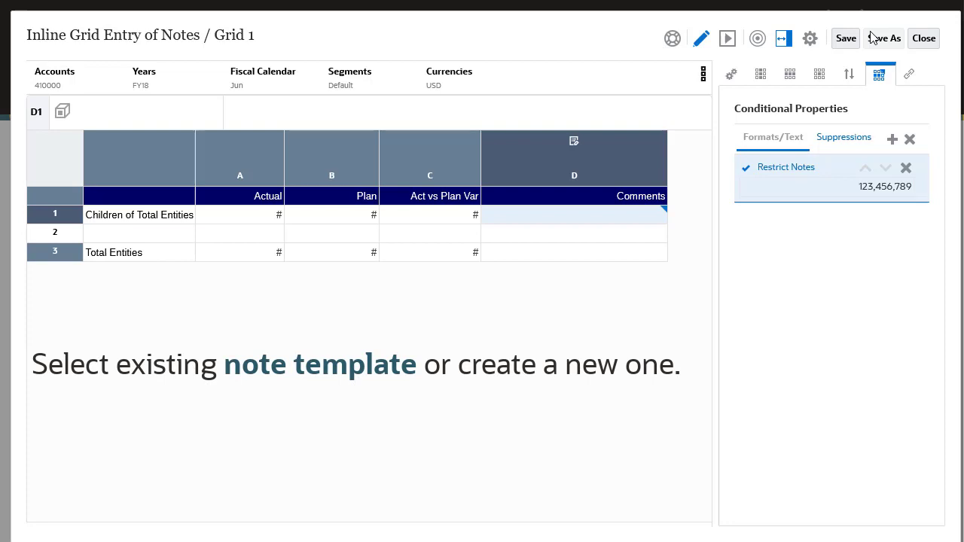
- Select Comments column D and open its Note Template list from the column properties
left_click(633, 151)
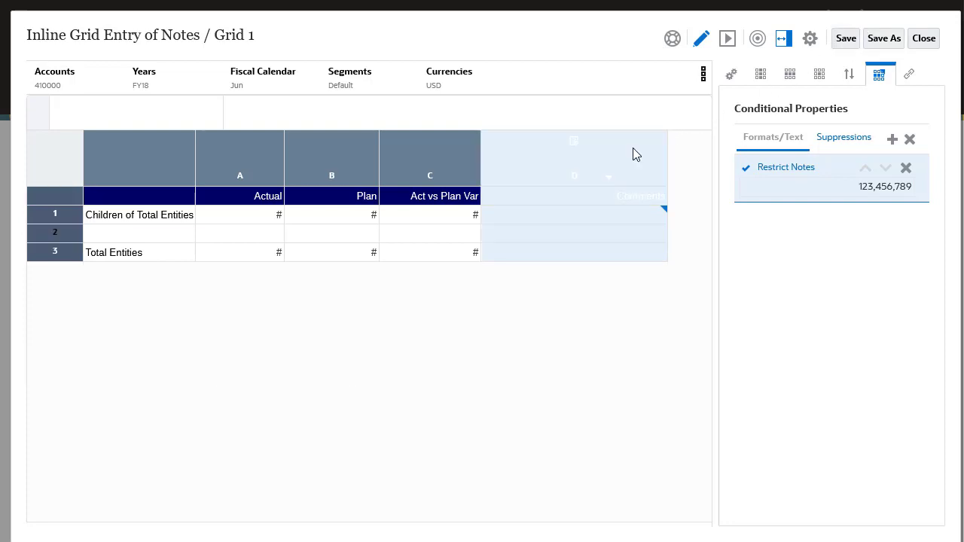
left_click(762, 82)
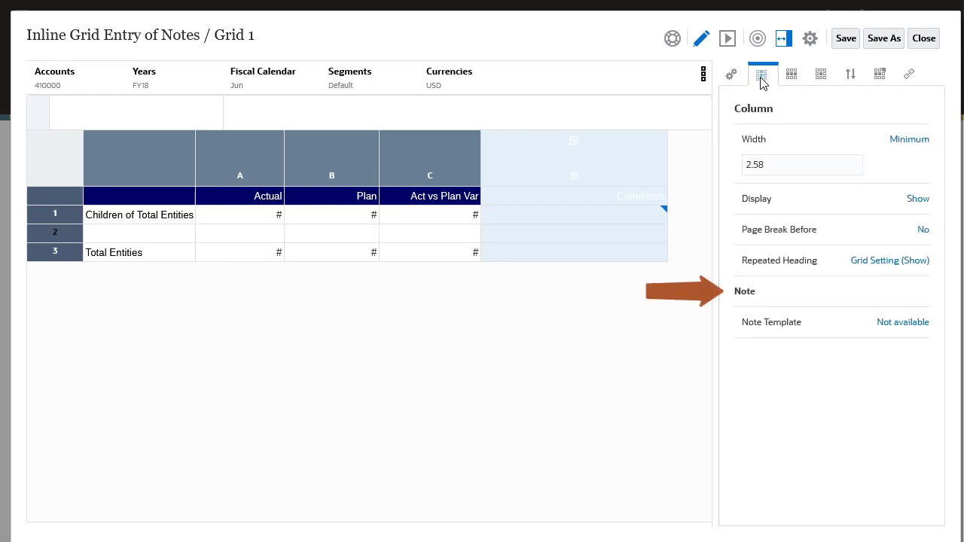
left_click(901, 323)
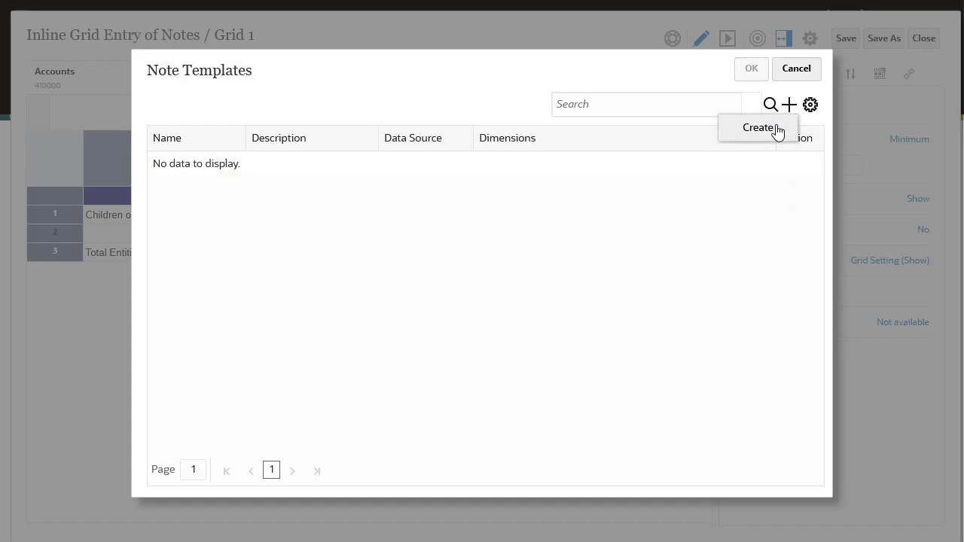
- Create a note template named 'Entity Variance', description 'Entity Variance', with a 1000-character limit
left_click(778, 132)
triple_click(504, 131)
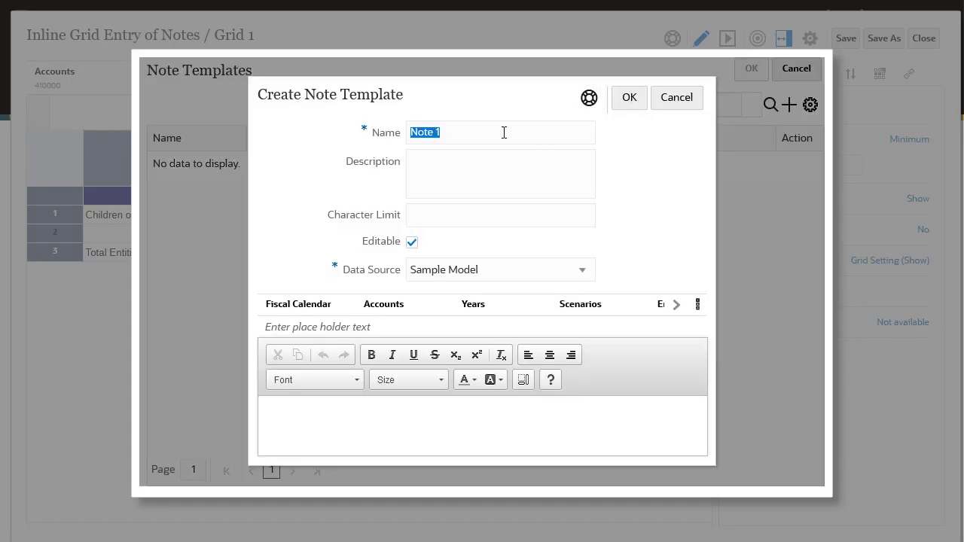
type("Entity Variance")
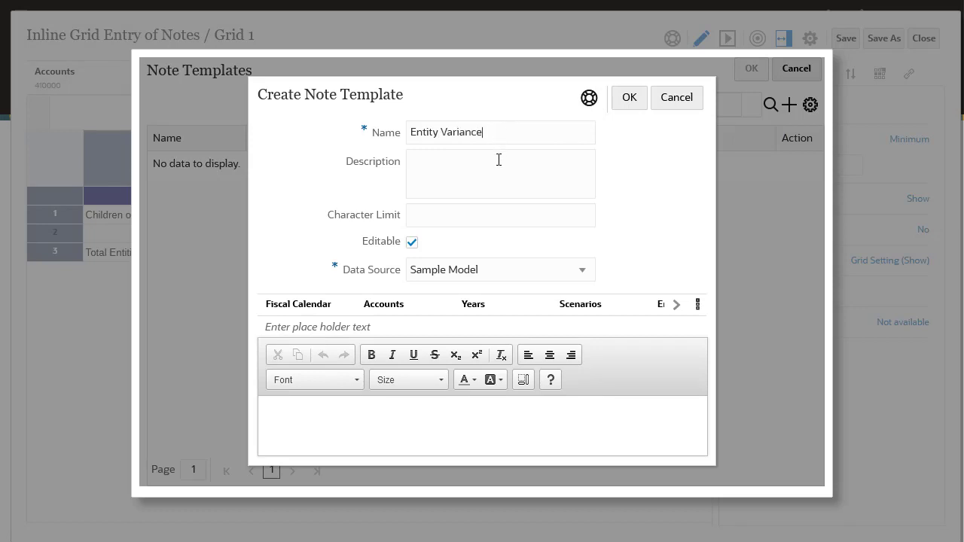
left_click(498, 160)
type("Entity Variance")
left_click(503, 211)
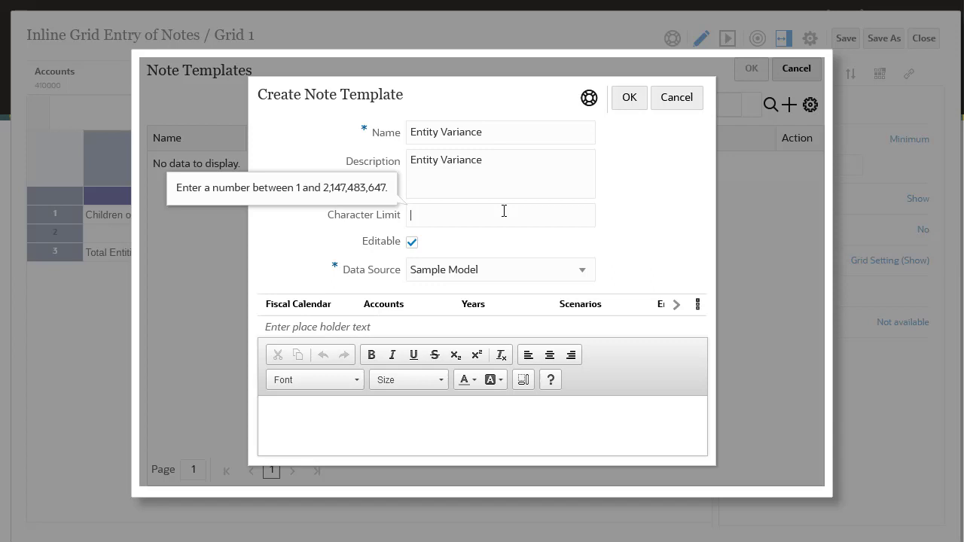
type("1000")
left_click(530, 245)
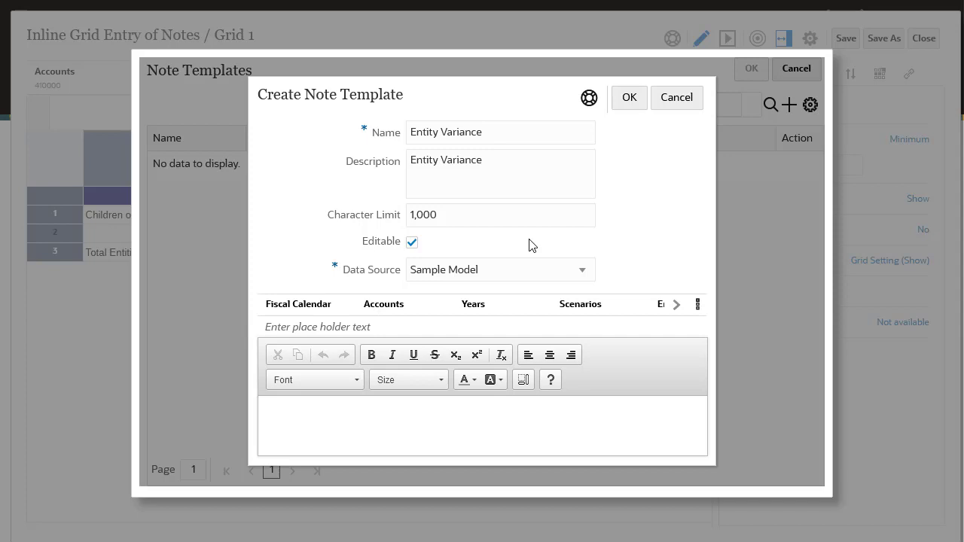
- Review the template's dimensionality (Entities, Currencies) and keep the layout unchanged
left_click(696, 307)
left_click(655, 330)
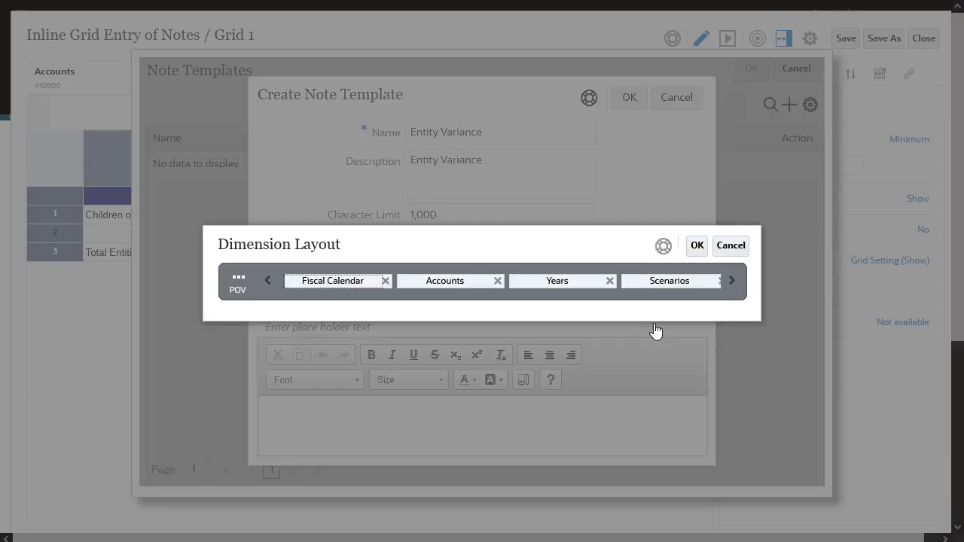
left_click(732, 283)
left_click(732, 283)
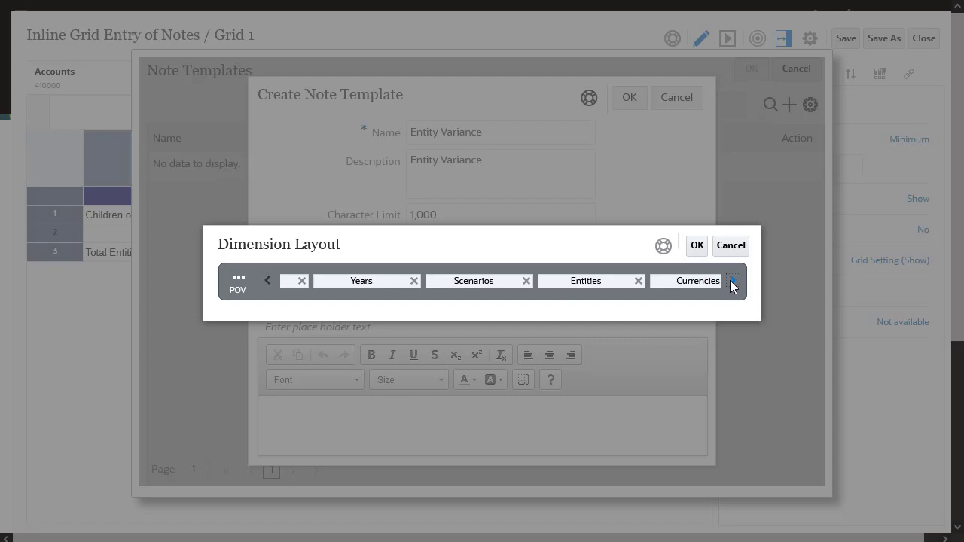
left_click(697, 247)
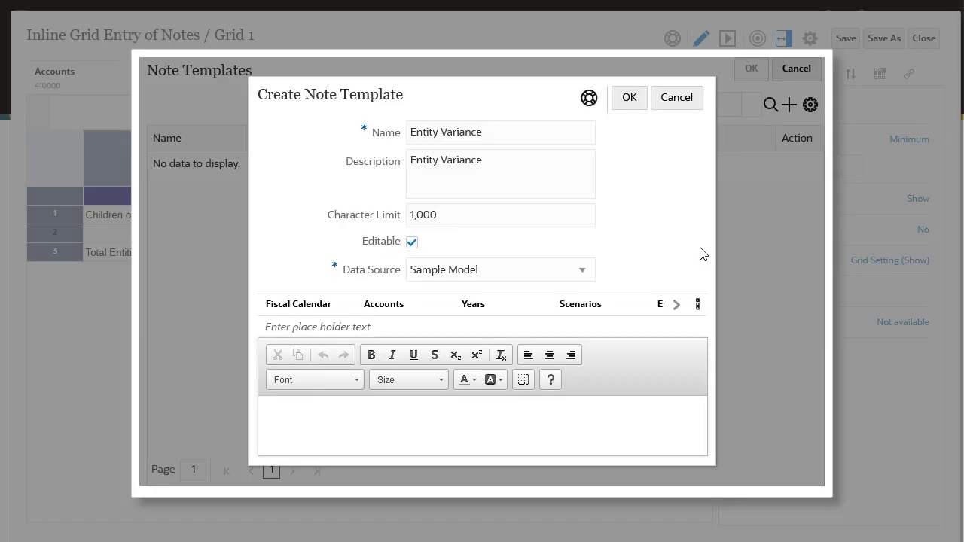
- Add italic placeholder text 'Enter Variance Explanation...' and save the Entity Variance template
left_click(571, 417)
type("Ent")
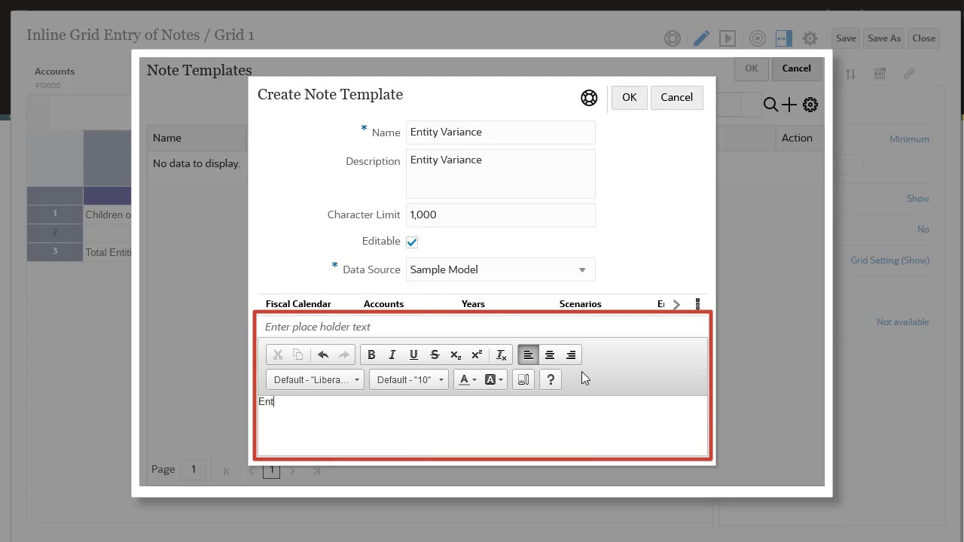
type("er Variance Explanation...")
triple_click(433, 404)
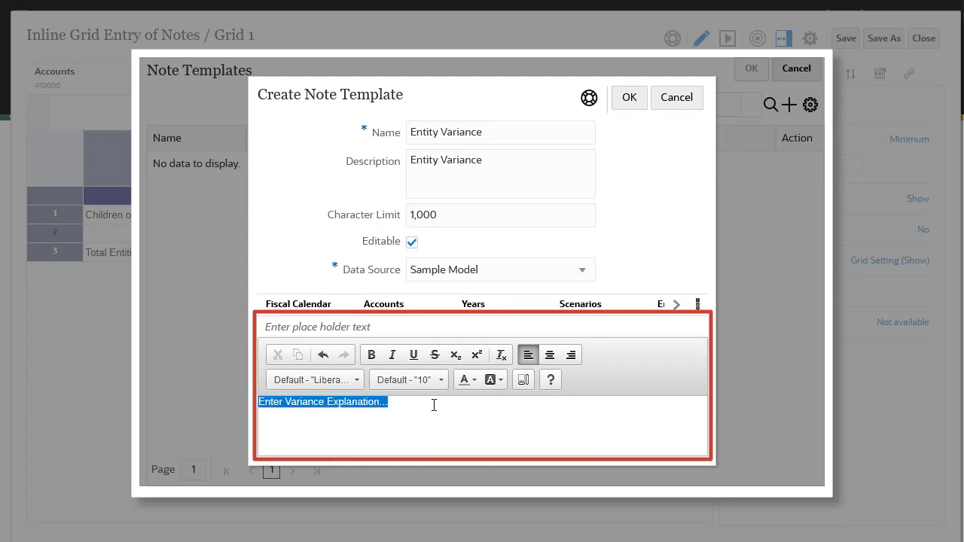
left_click(392, 354)
left_click(440, 402)
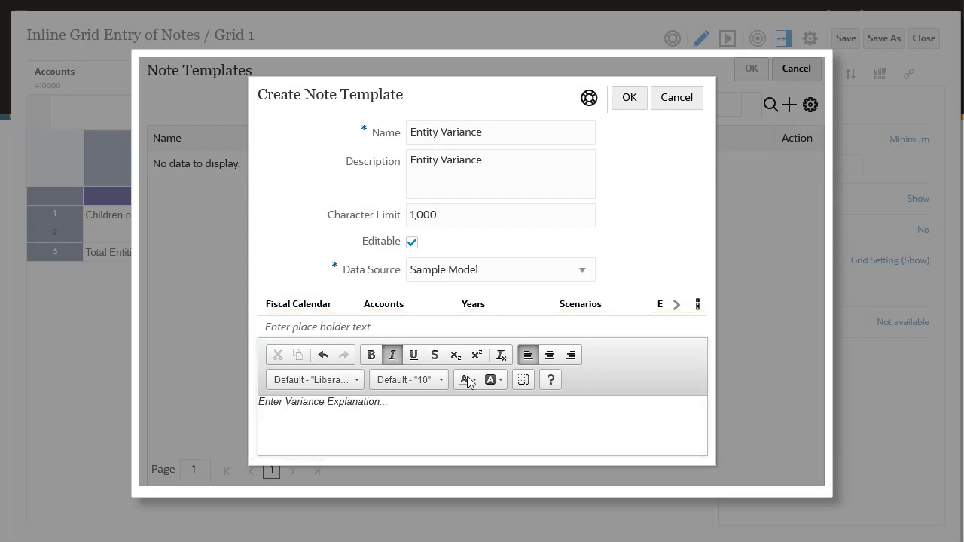
left_click(628, 99)
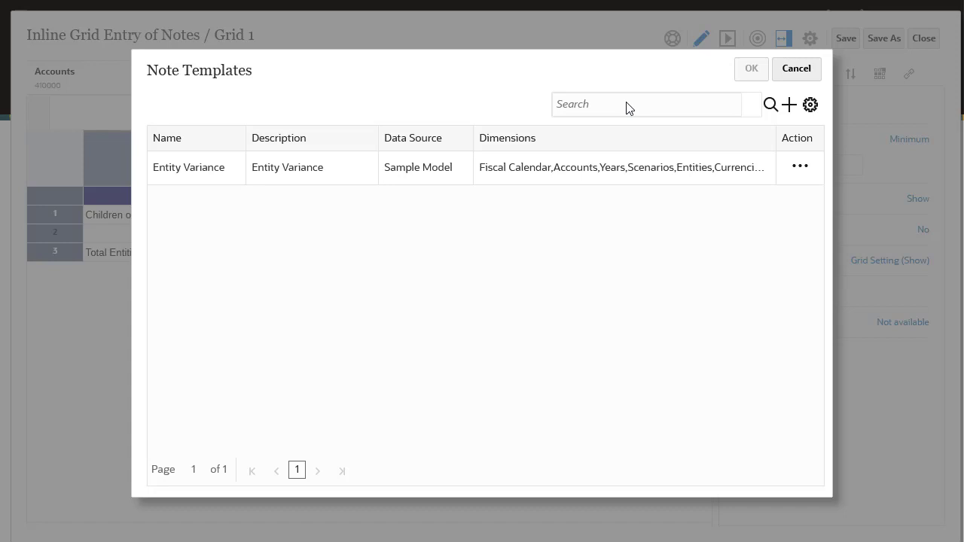
- Select the Entity Variance template and apply it to Comments column D
left_click(797, 168)
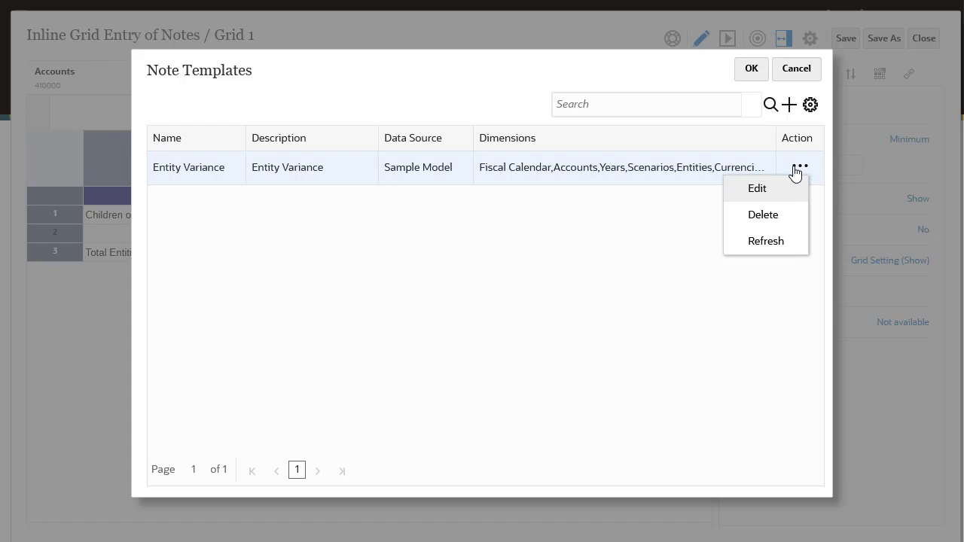
left_click(768, 161)
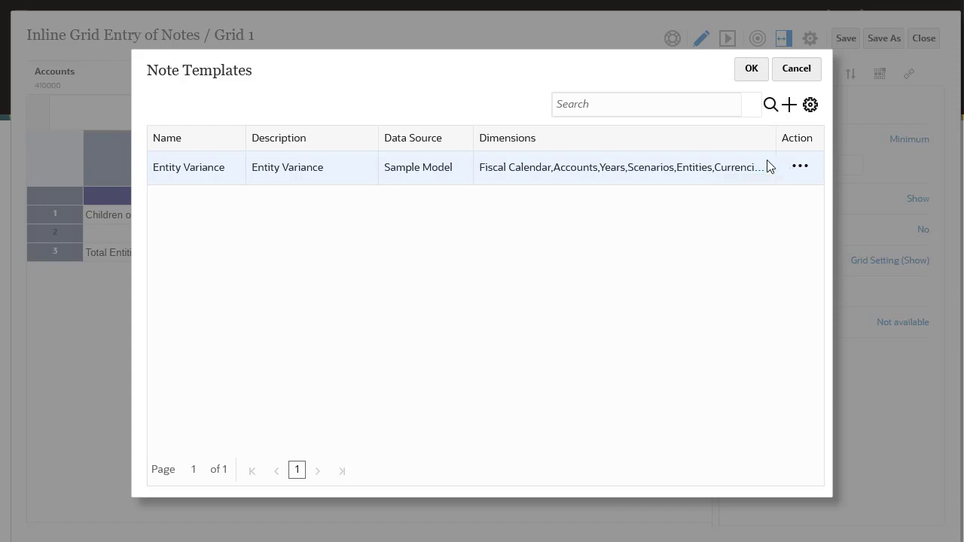
left_click(751, 70)
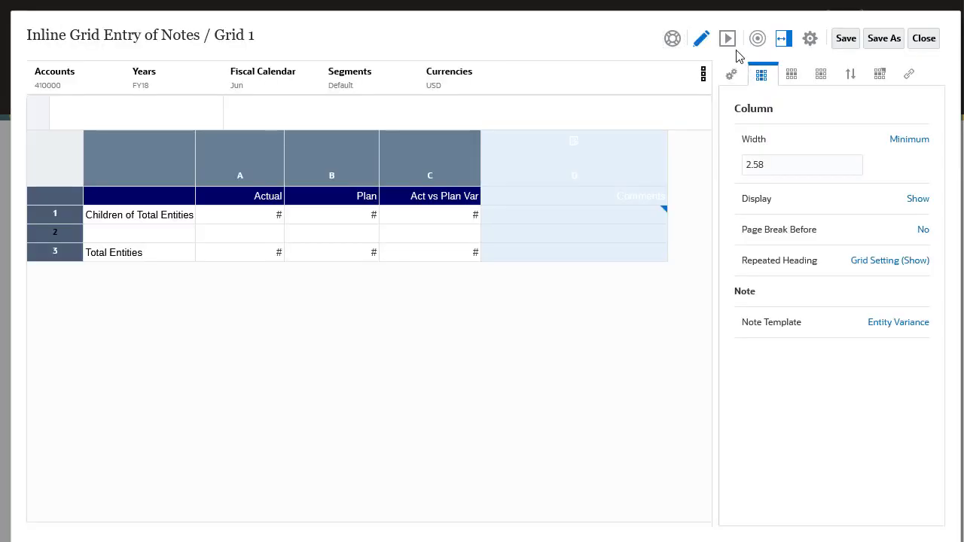
- Preview Grid 1 with live data
left_click(729, 43)
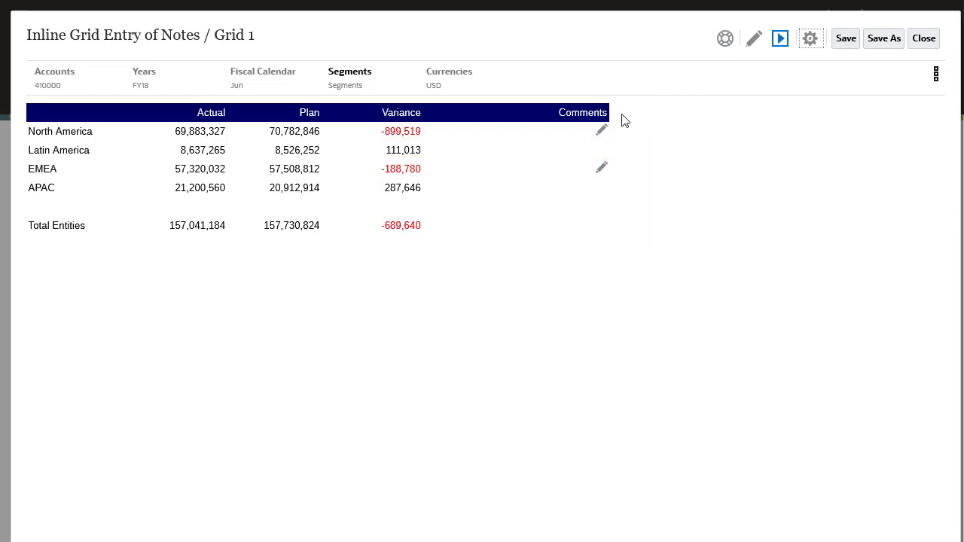
- Enter the North America note 'This note explains the negative variance for North America.' and save the report
left_click(603, 135)
left_click(467, 206)
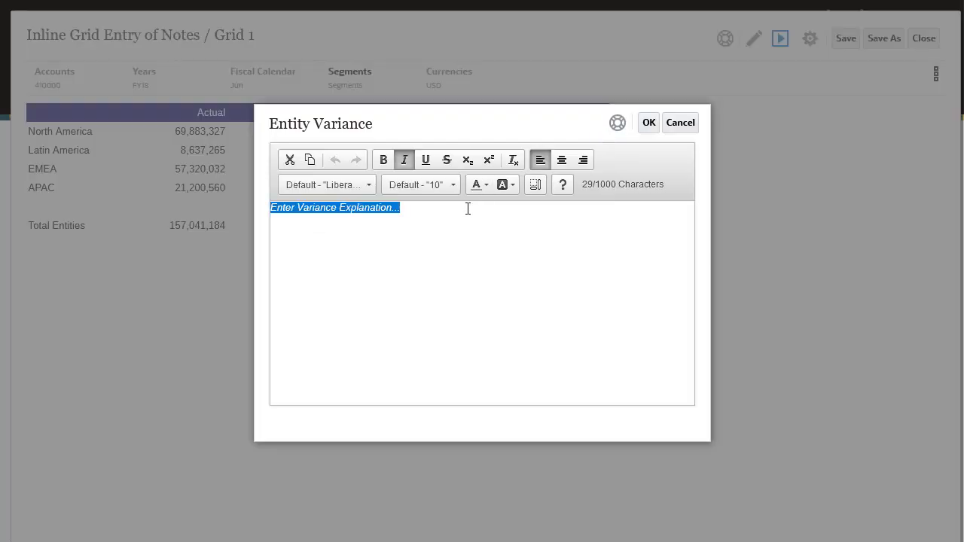
type("This note explains")
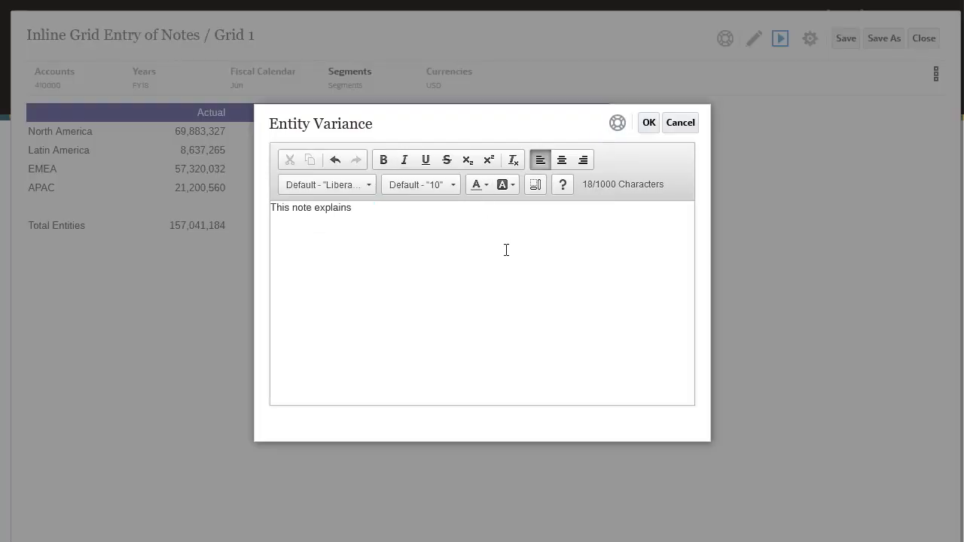
type(" the negative variance for N")
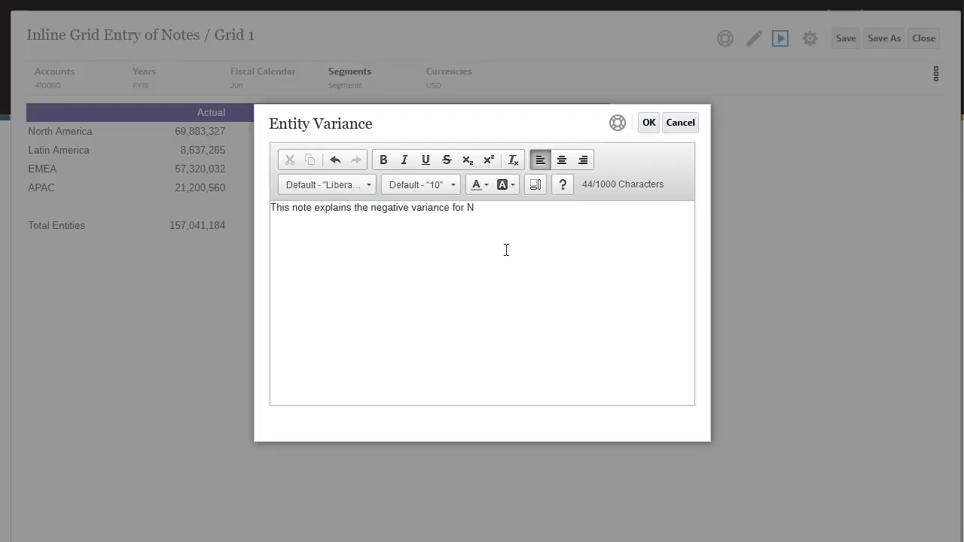
type("orth America.")
left_click(645, 124)
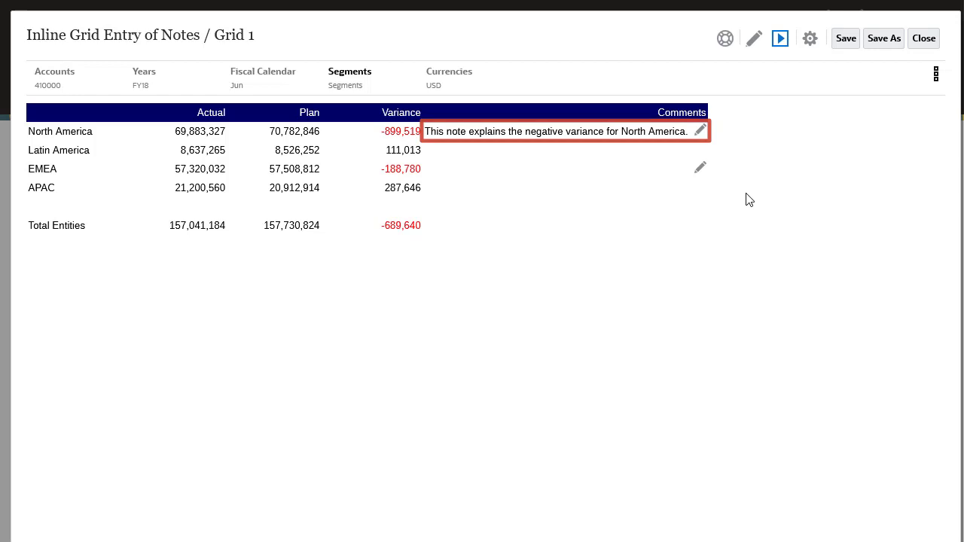
left_click(847, 43)
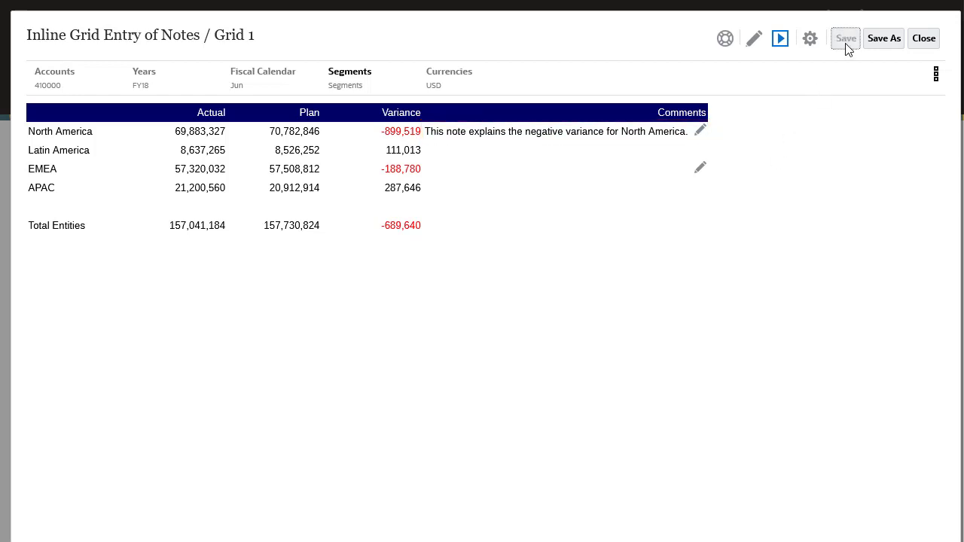
- Close the report and view the Notes list showing Entity Variance with one note
left_click(927, 43)
left_click(673, 67)
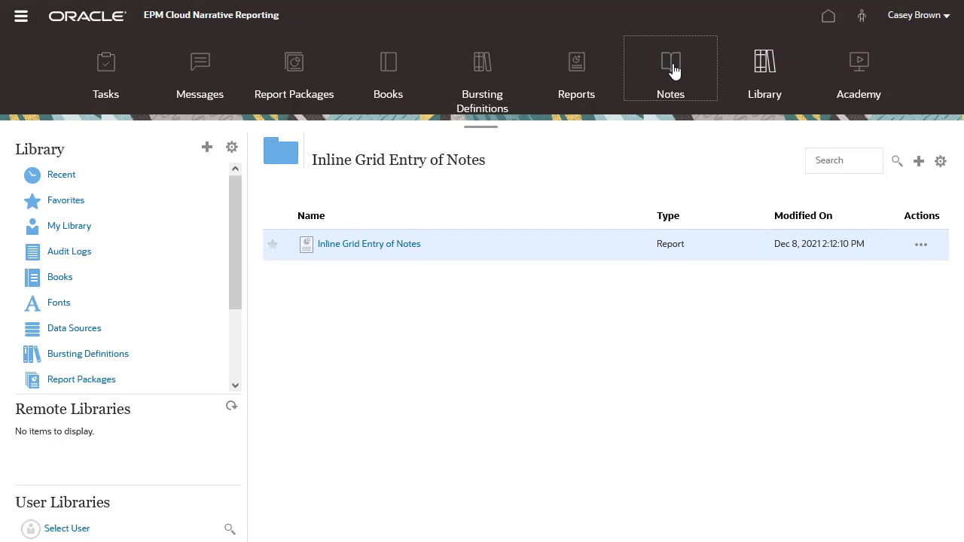